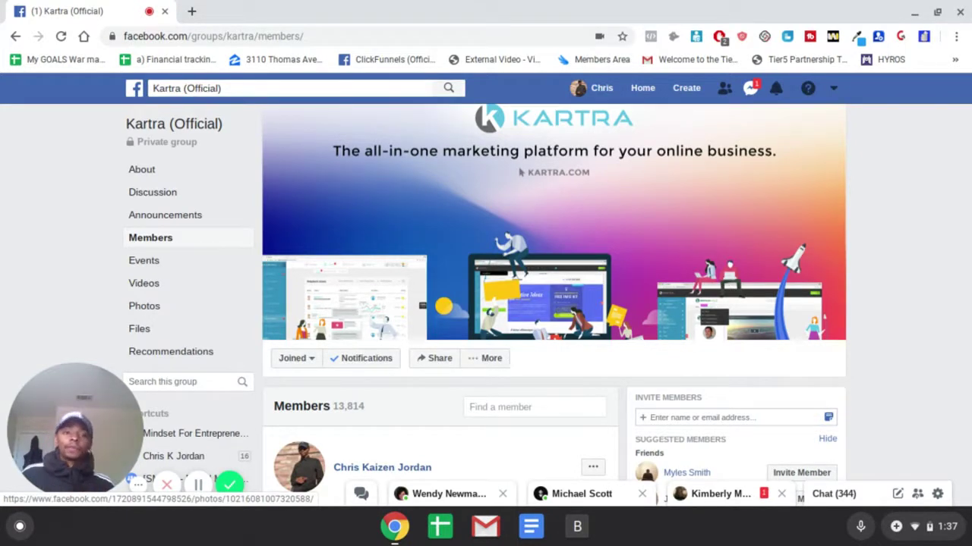
Browse the Kartra (Official) group's members page, examining the admins, friends, members with things in common, pages and newest members.
scroll(941, 402, "down", 1)
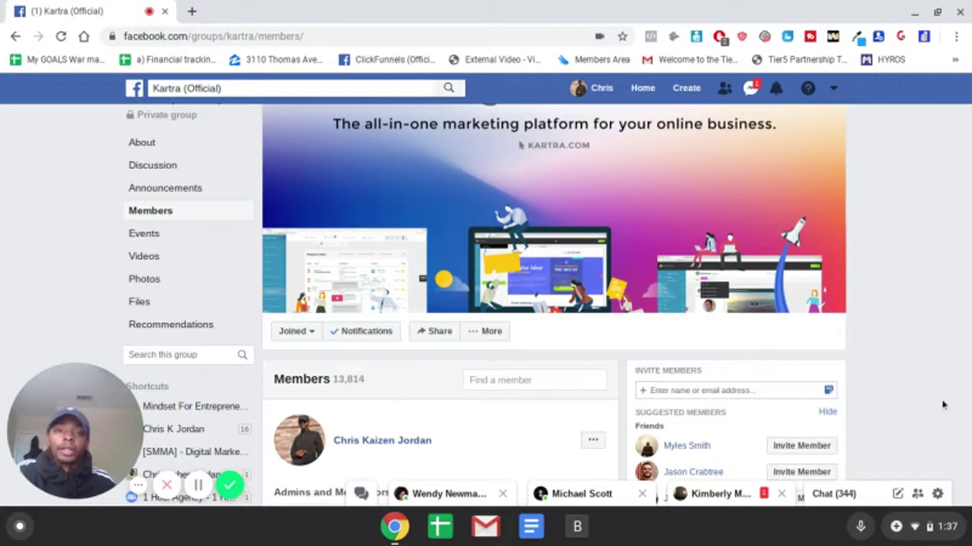
scroll(943, 405, "down", 1)
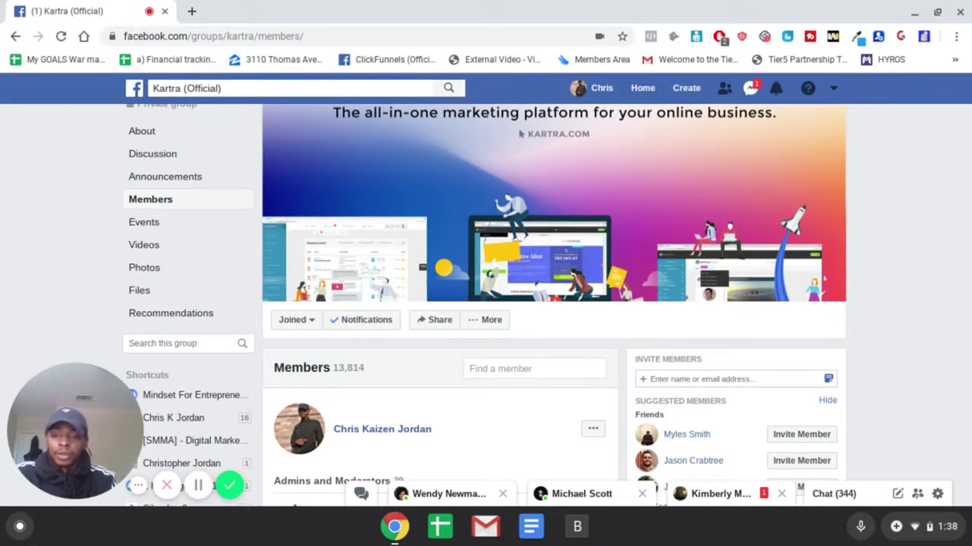
scroll(903, 377, "down", 3)
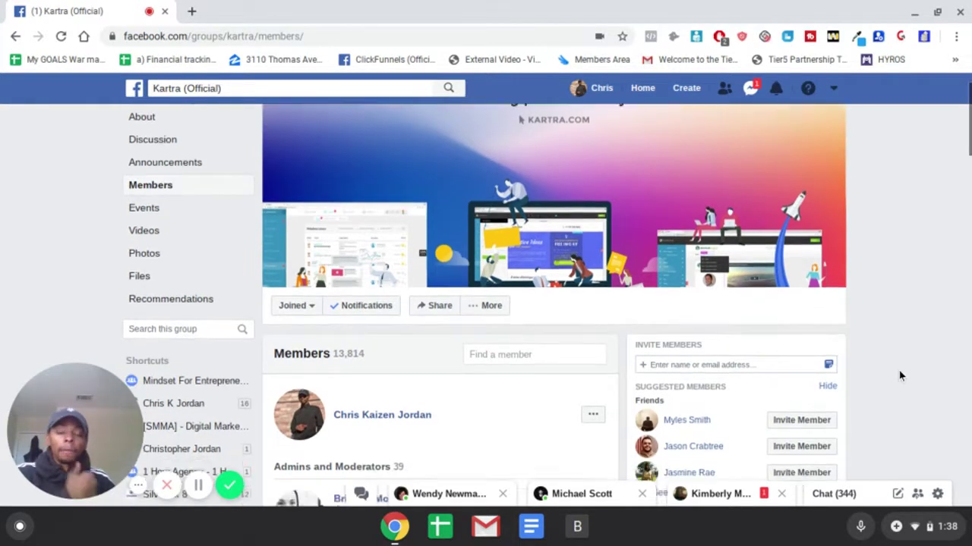
scroll(901, 376, "down", 1)
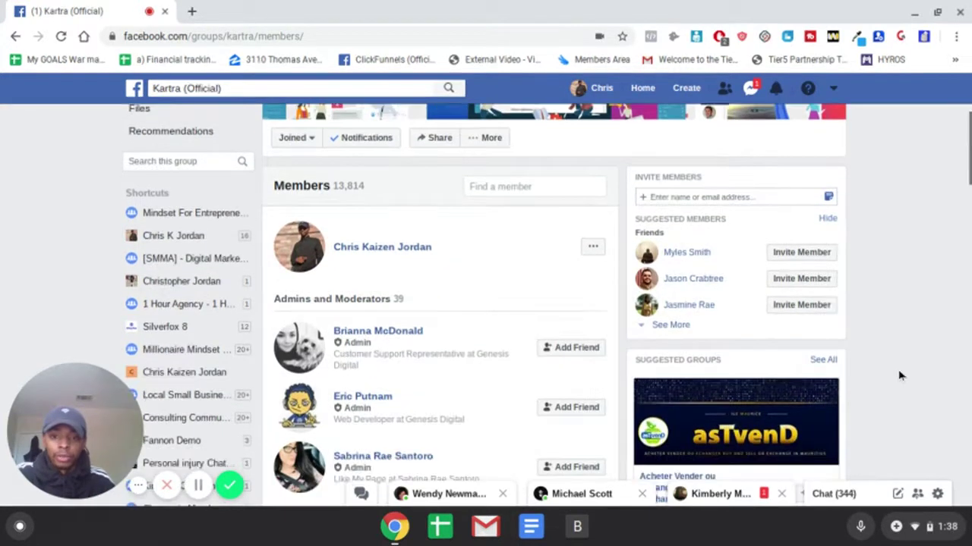
scroll(872, 207, "down", 1)
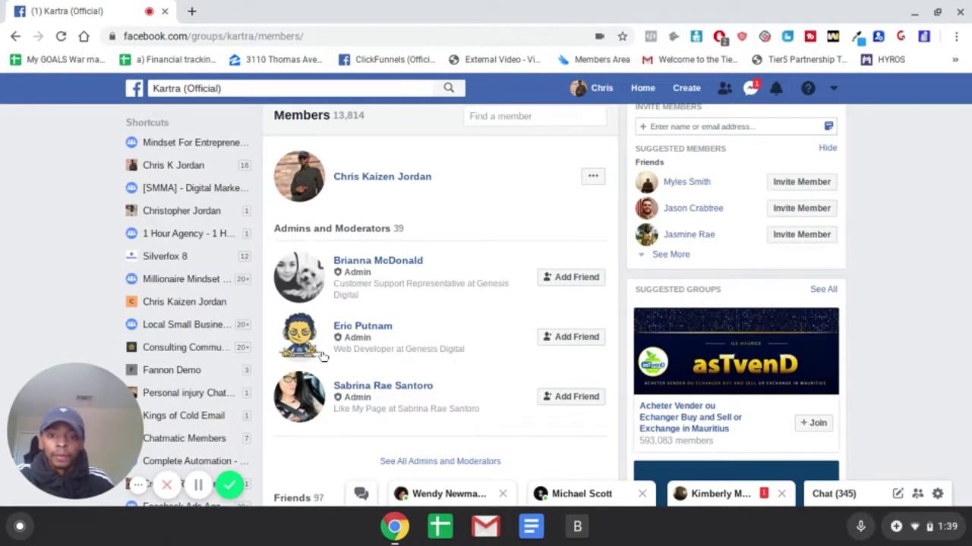
scroll(450, 394, "down", 1)
scroll(407, 406, "down", 6)
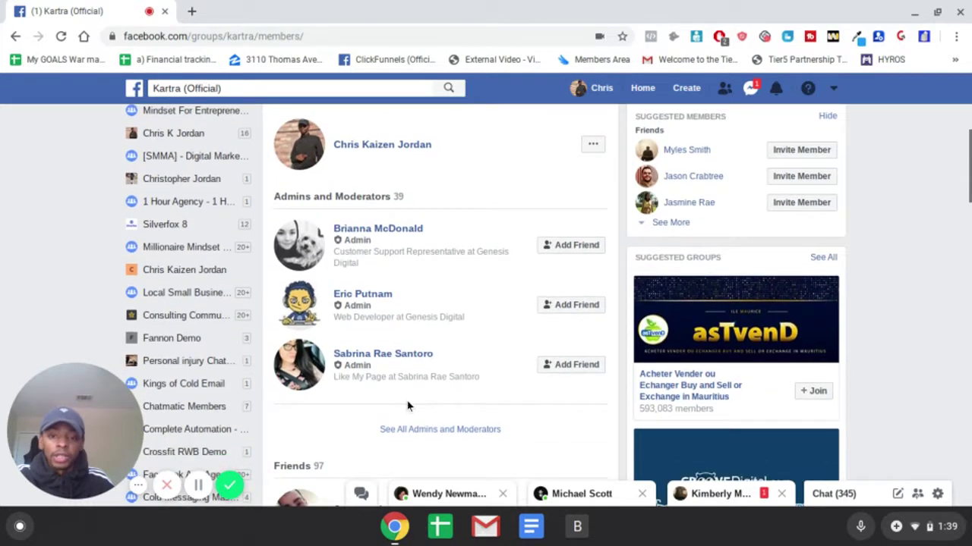
scroll(571, 390, "down", 1)
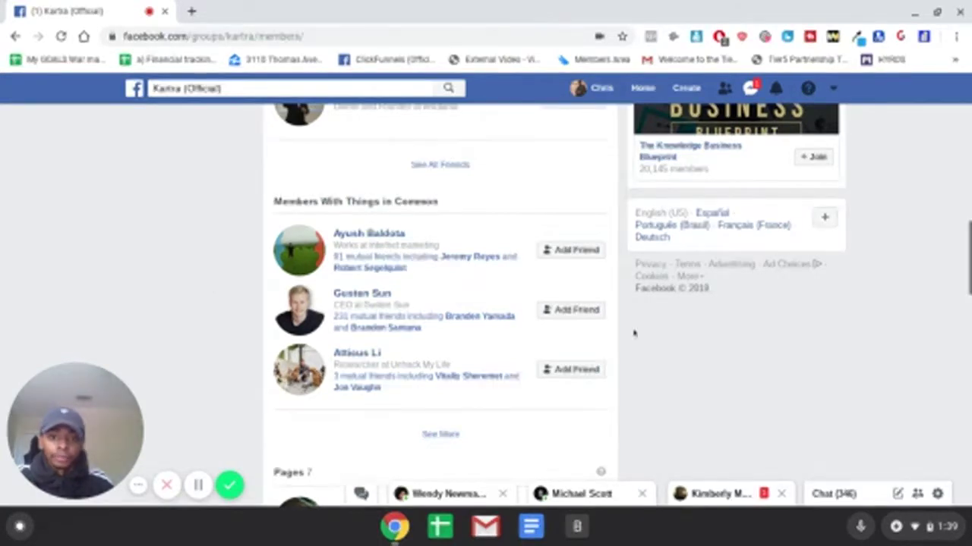
scroll(401, 310, "down", 1)
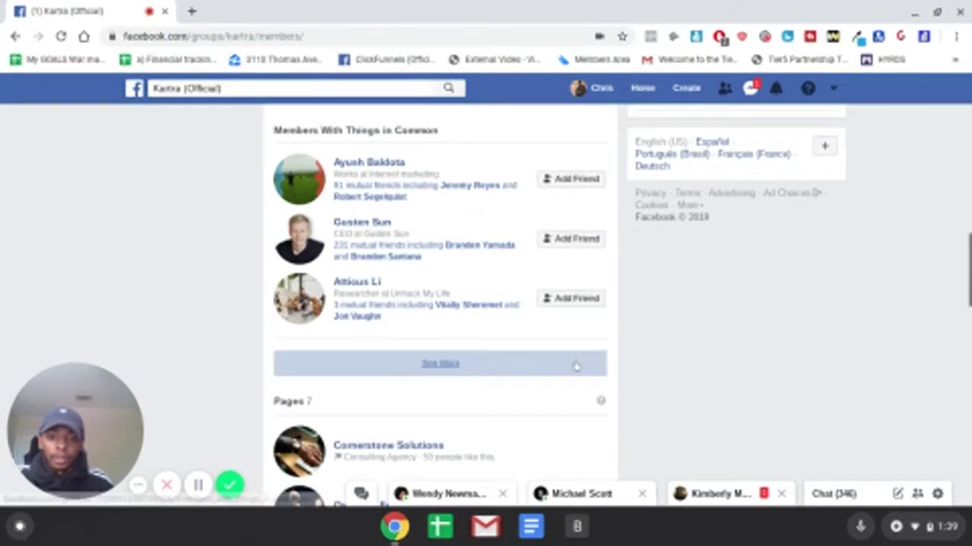
scroll(611, 376, "down", 6)
scroll(599, 390, "down", 1)
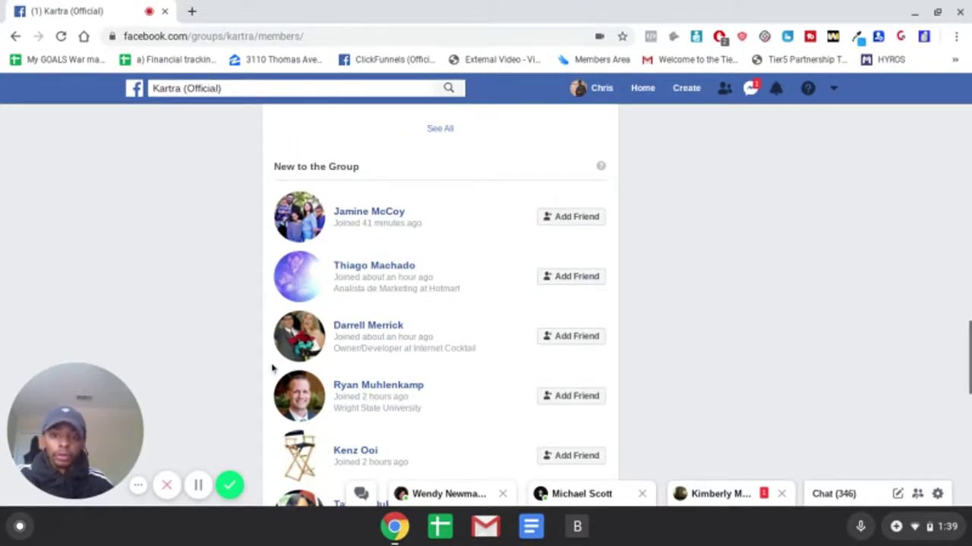
scroll(749, 352, "up", 2)
scroll(748, 352, "up", 2)
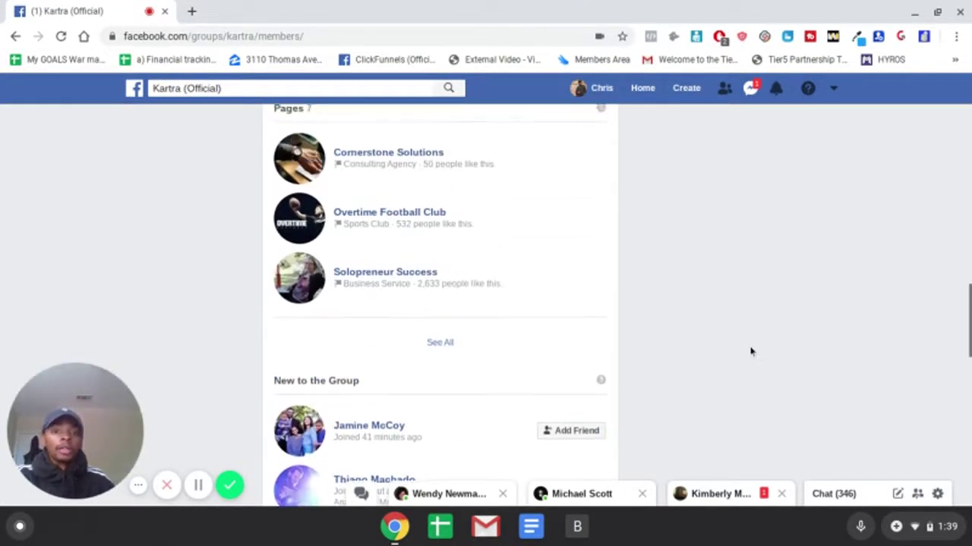
Open the Friend Connector extension and set it to resume from the last search.
left_click(879, 36)
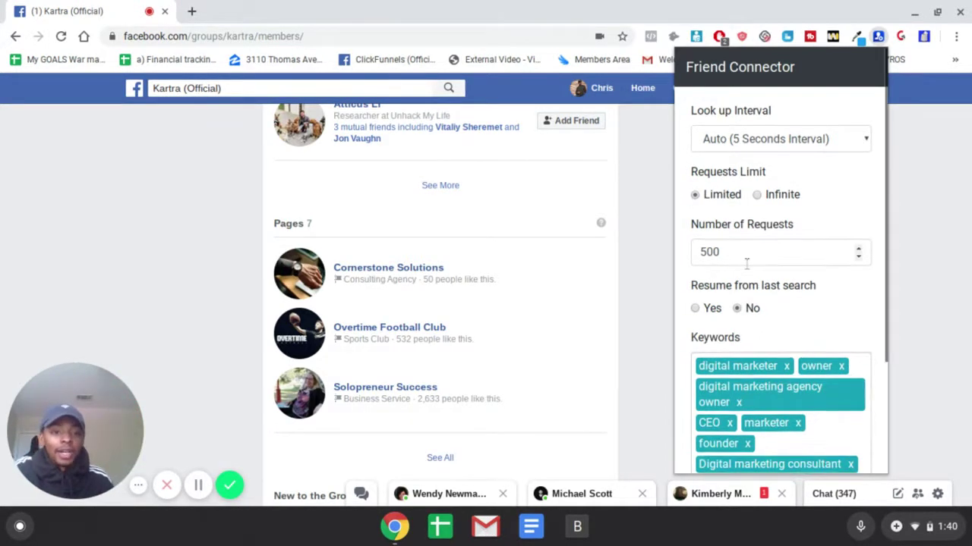
scroll(785, 297, "down", 2)
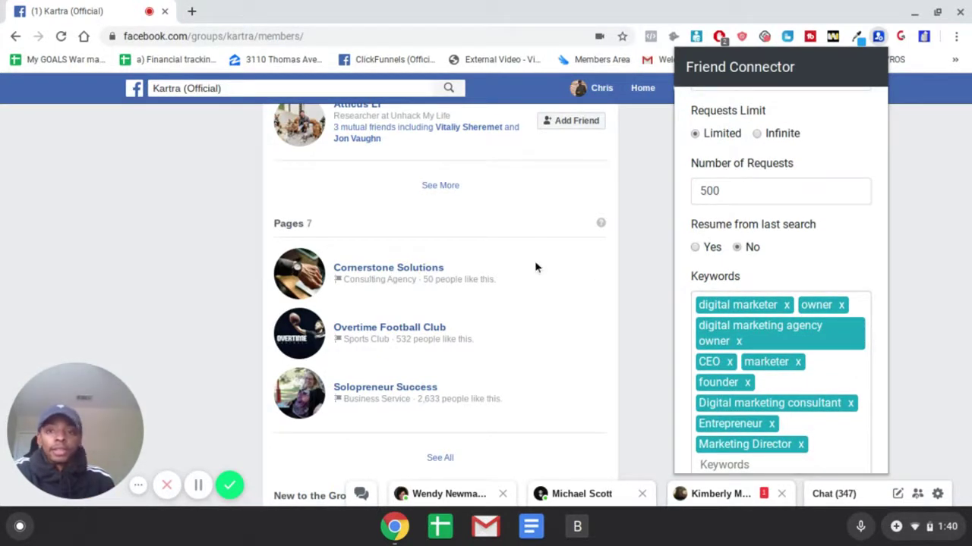
scroll(513, 318, "down", 1)
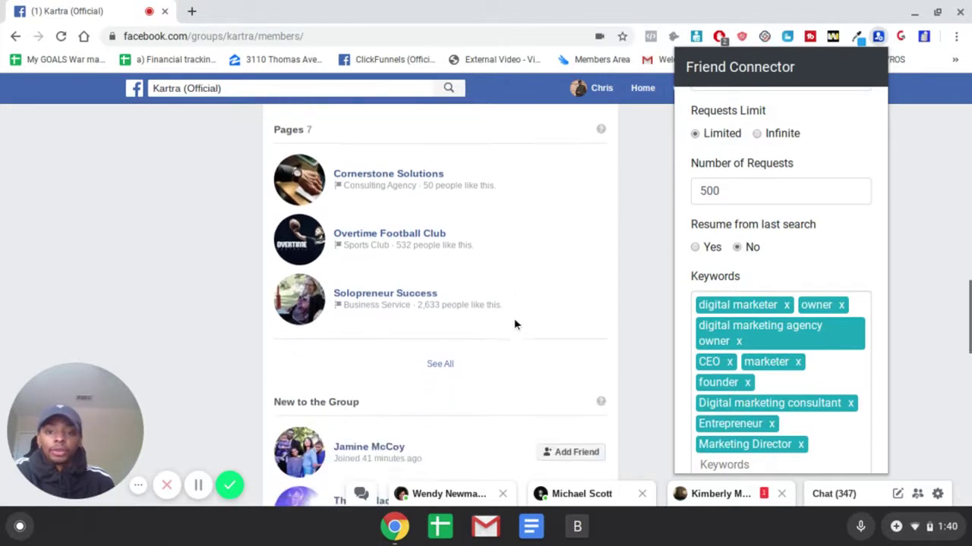
left_click(697, 248)
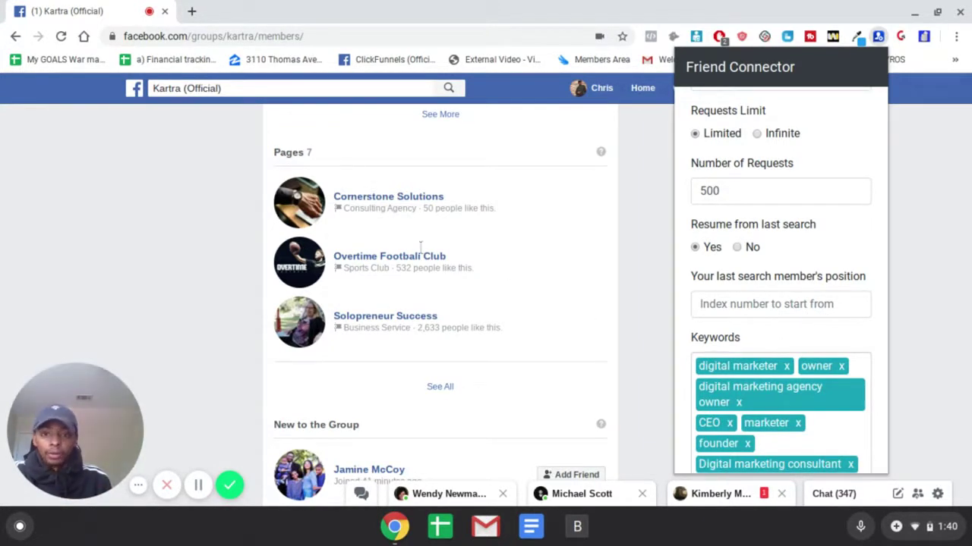
scroll(466, 451, "down", 2)
scroll(463, 445, "up", 1)
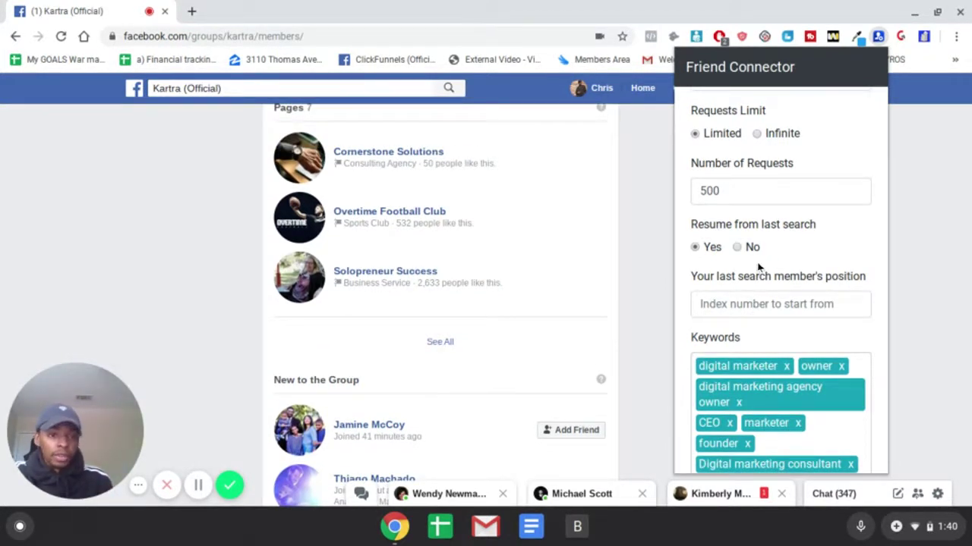
Examine Friend Connector's keyword list and compare it with the job descriptions in the group's member sections.
scroll(811, 280, "down", 2)
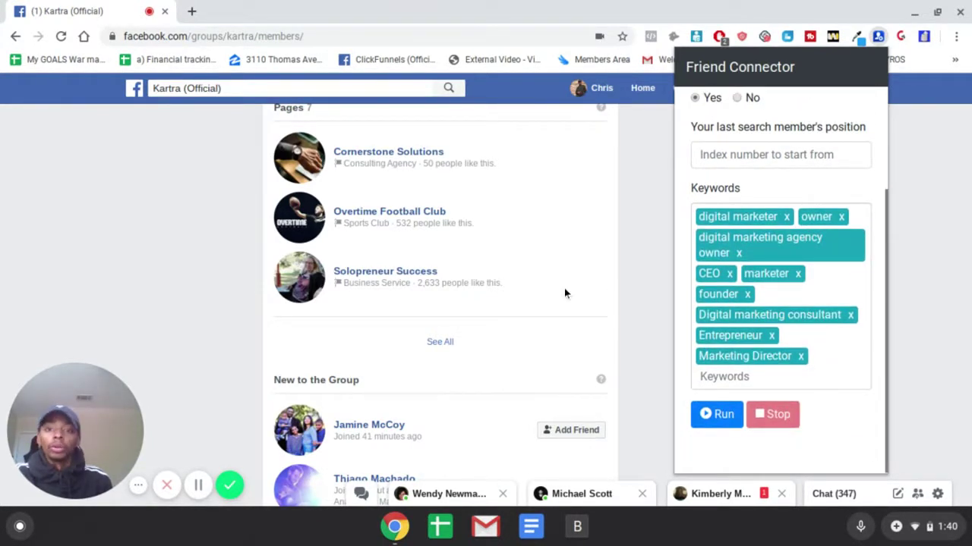
scroll(623, 278, "up", 5)
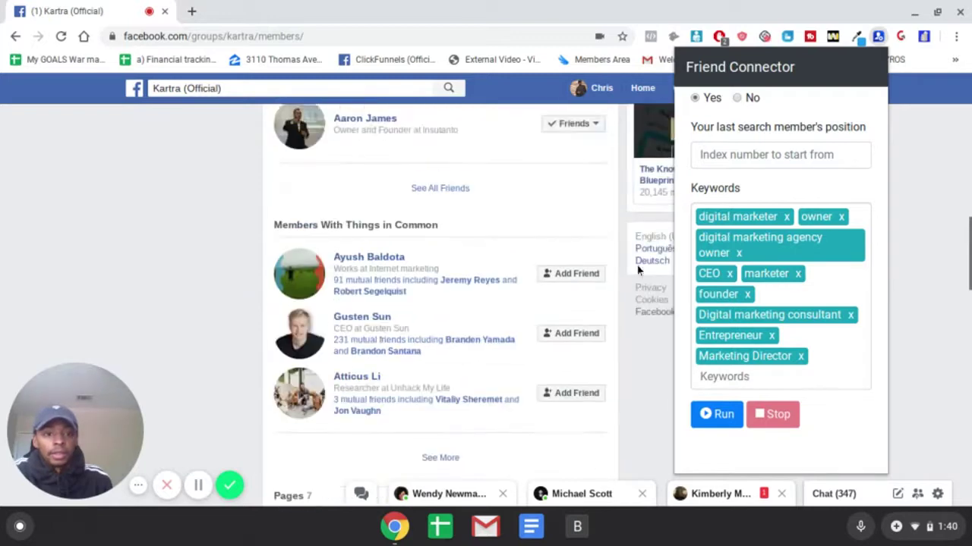
scroll(637, 264, "down", 1)
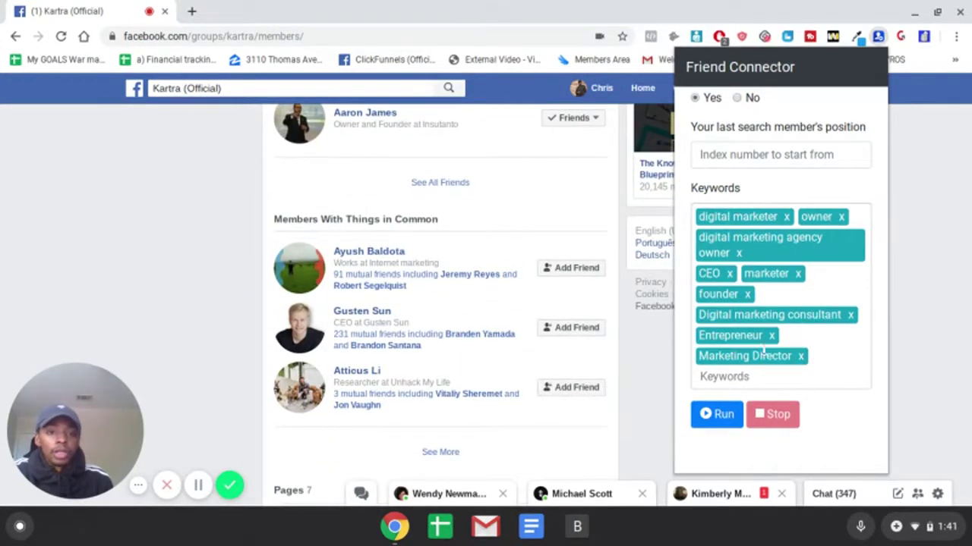
scroll(763, 352, "up", 1)
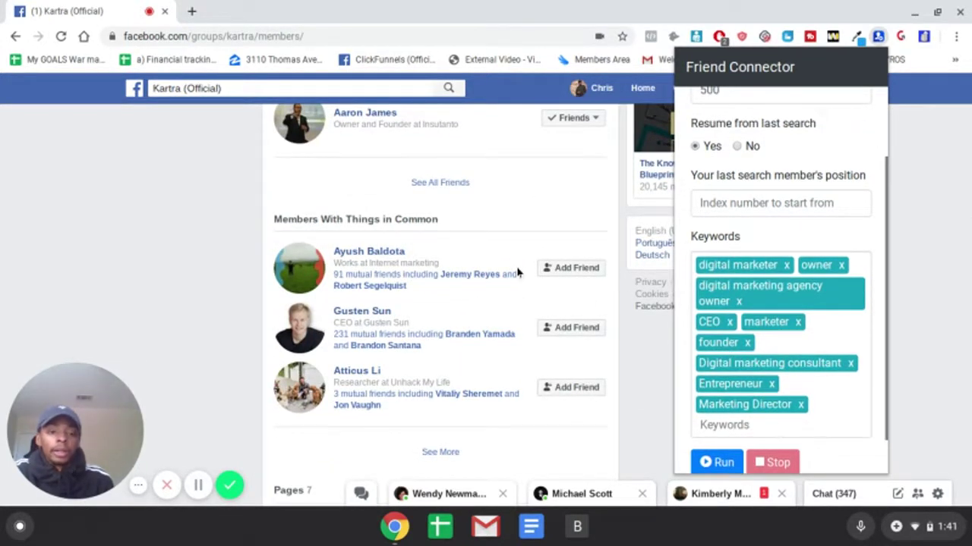
scroll(519, 270, "up", 6)
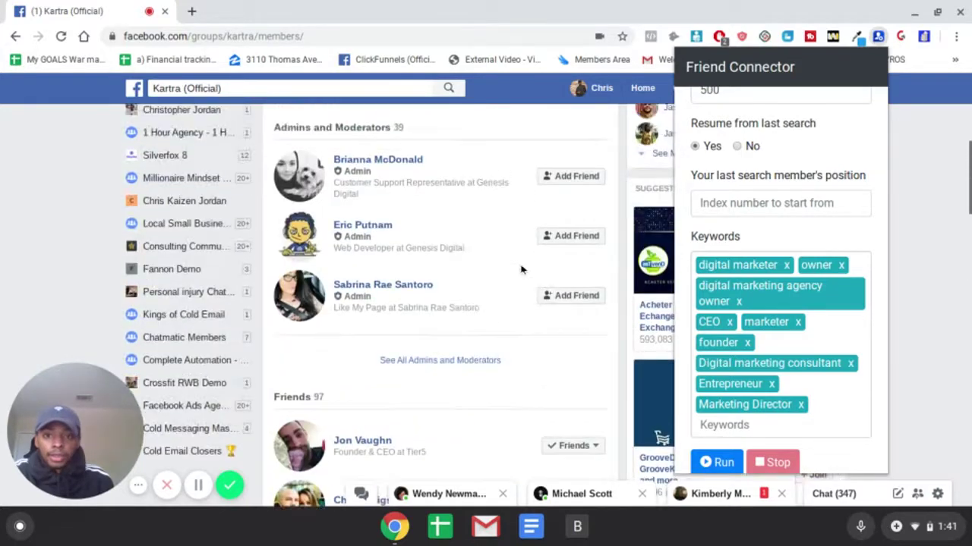
scroll(520, 269, "up", 1)
scroll(522, 267, "down", 1)
scroll(516, 262, "up", 2)
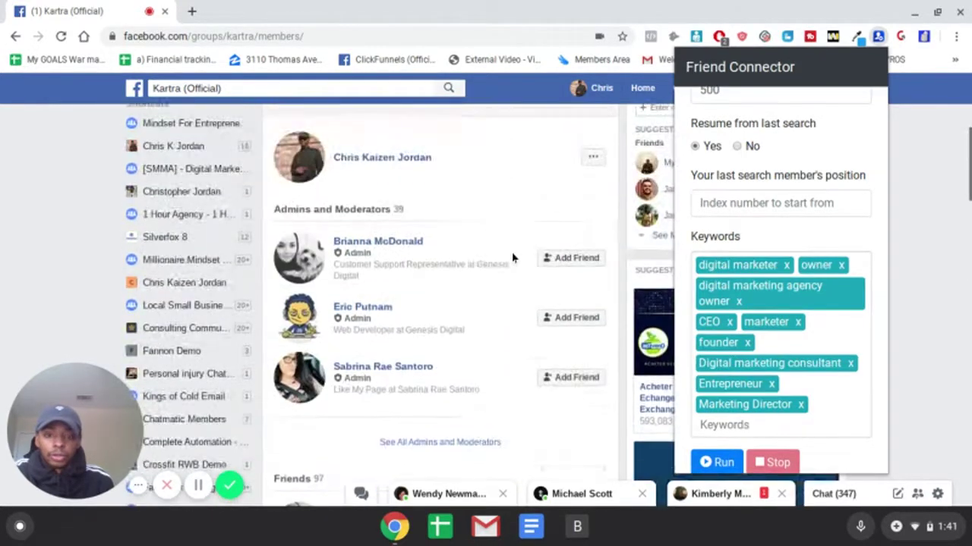
scroll(523, 265, "down", 6)
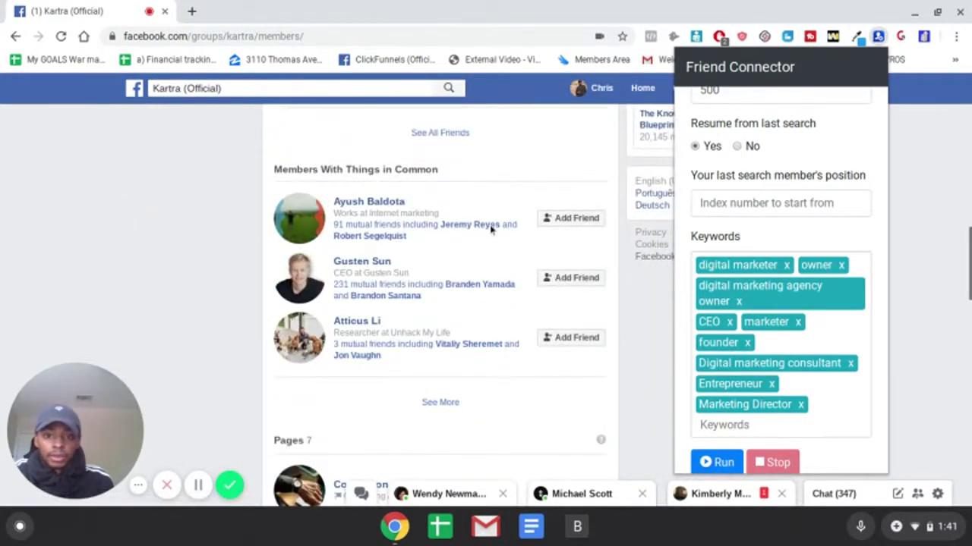
scroll(448, 225, "up", 4)
Set the last search member's position to 3 in Friend Connector.
left_click(737, 199)
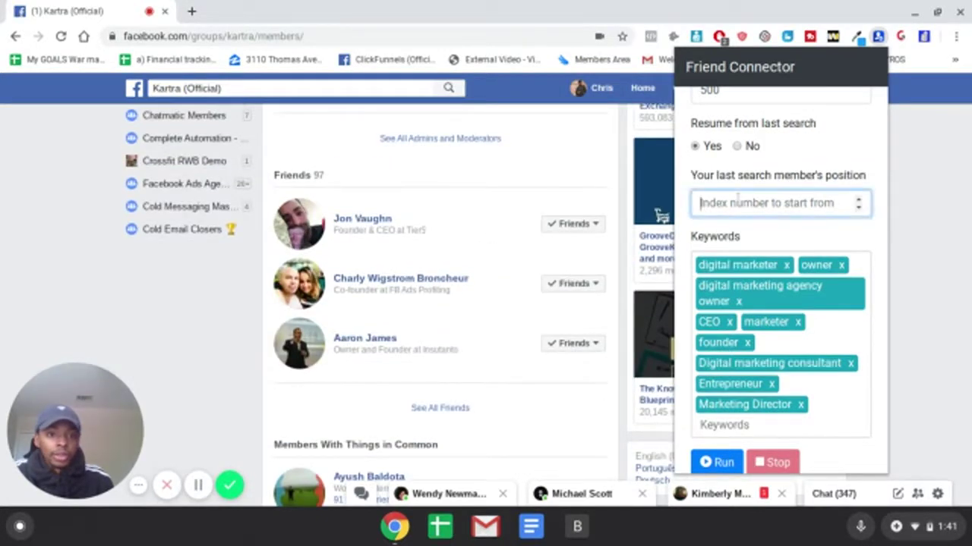
type("3")
scroll(602, 234, "up", 1)
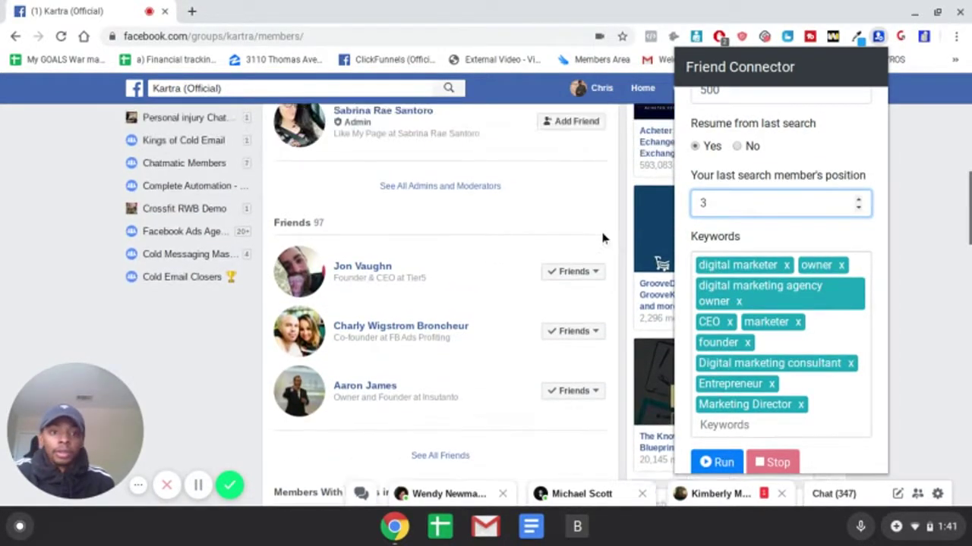
scroll(655, 246, "up", 2)
scroll(766, 228, "down", 1)
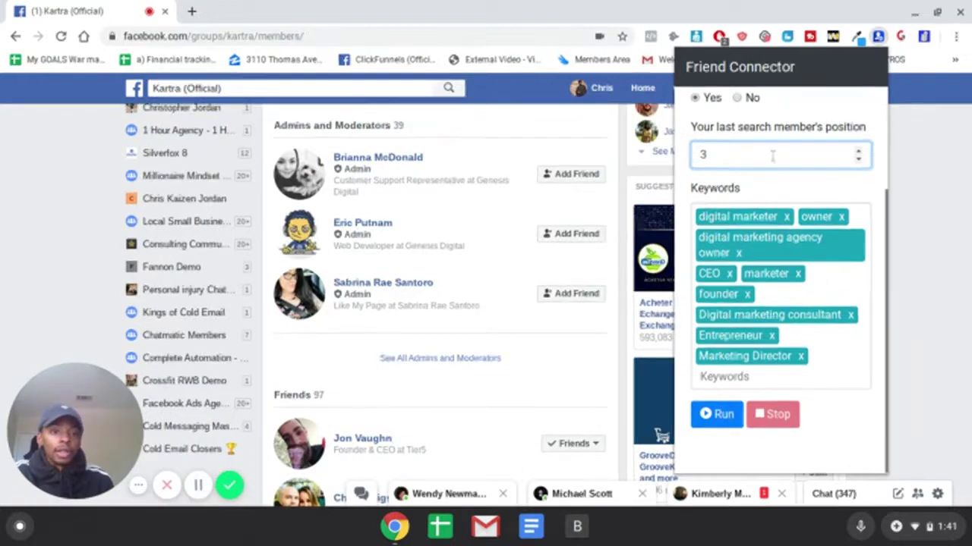
Run Friend Connector on the group's members and follow its progress through the list.
scroll(753, 216, "up", 2)
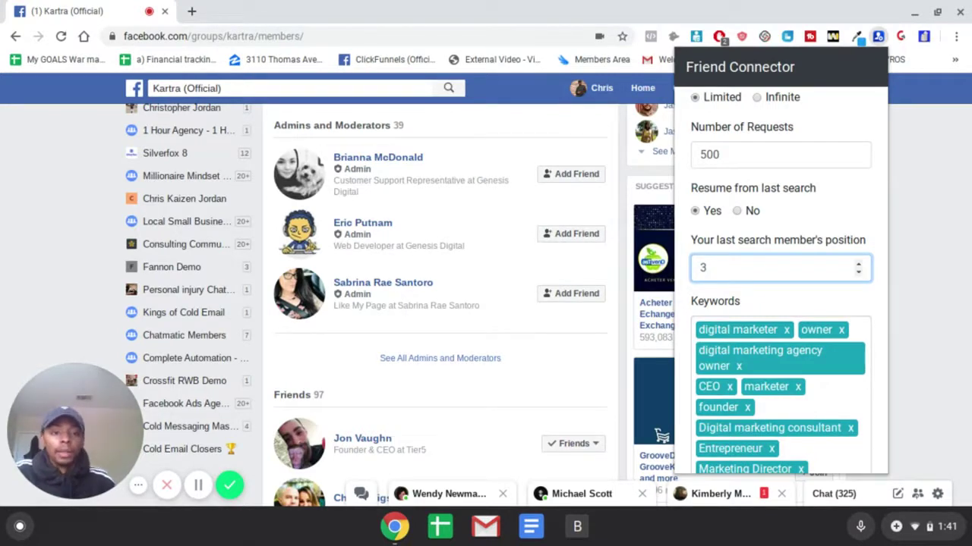
scroll(784, 275, "down", 3)
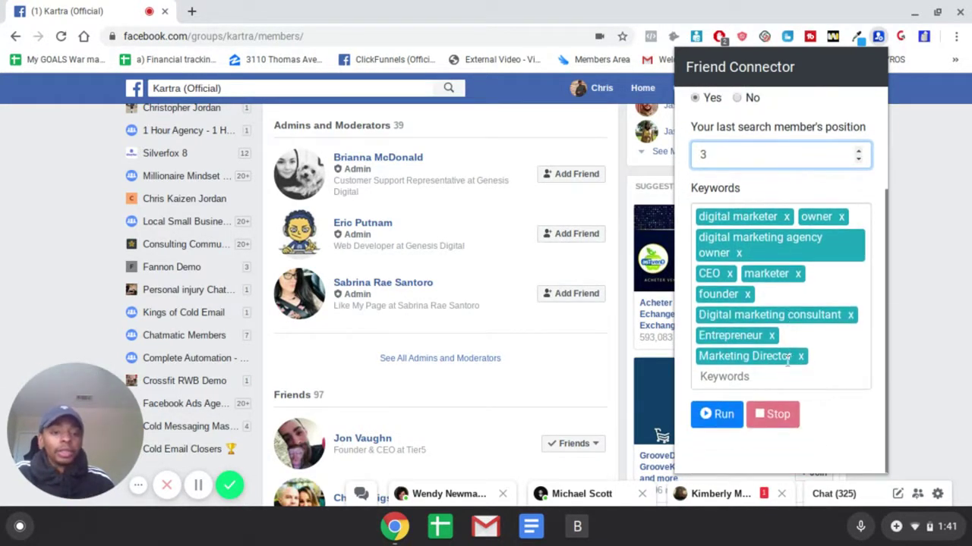
left_click(724, 414)
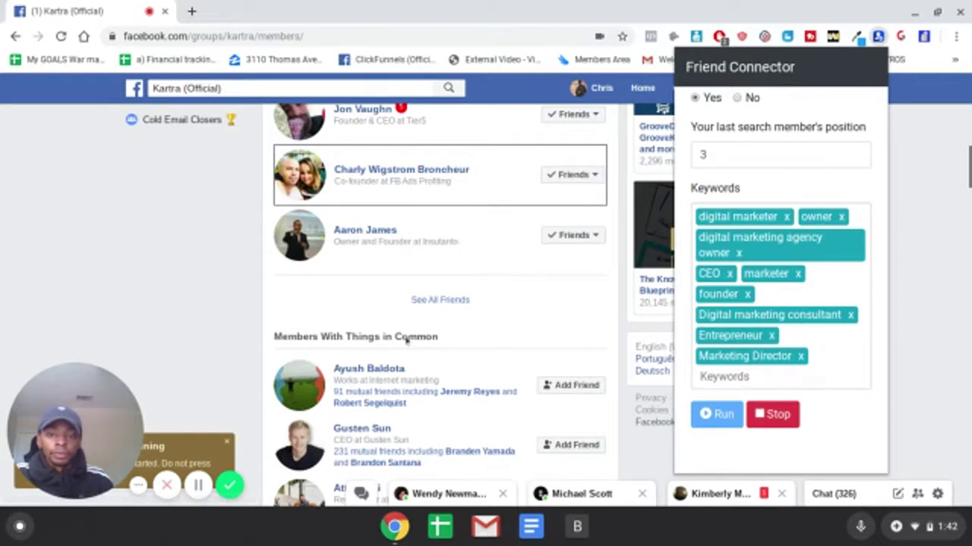
scroll(444, 205, "up", 3)
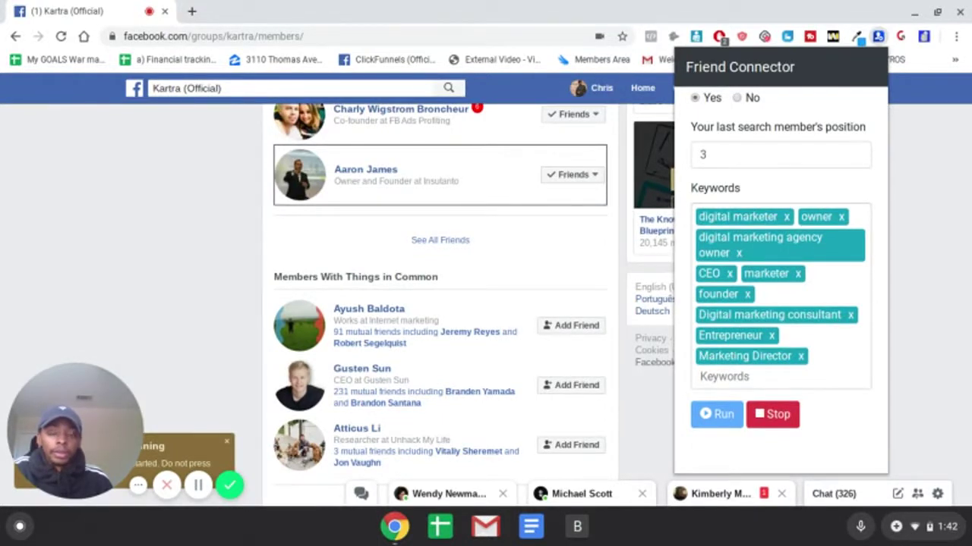
scroll(479, 131, "down", 2)
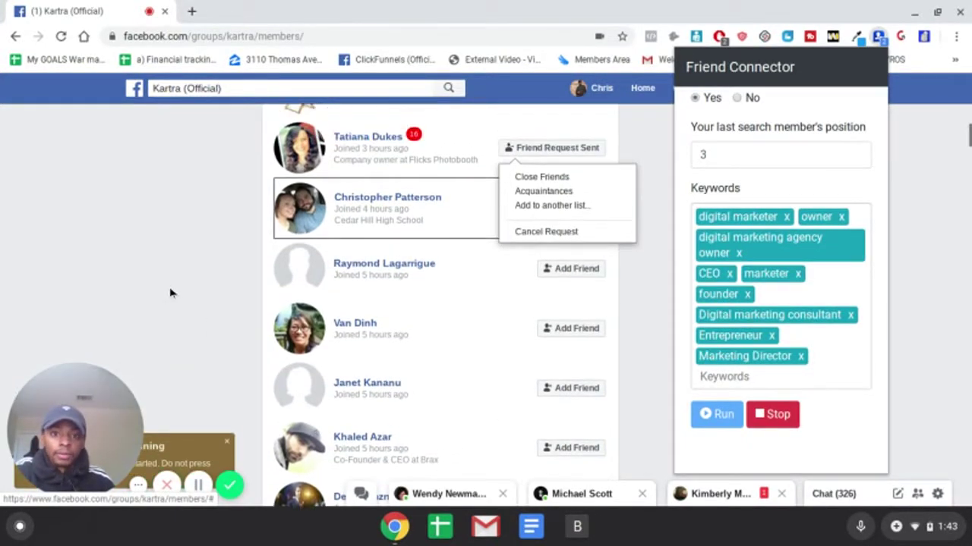
scroll(170, 293, "up", 1)
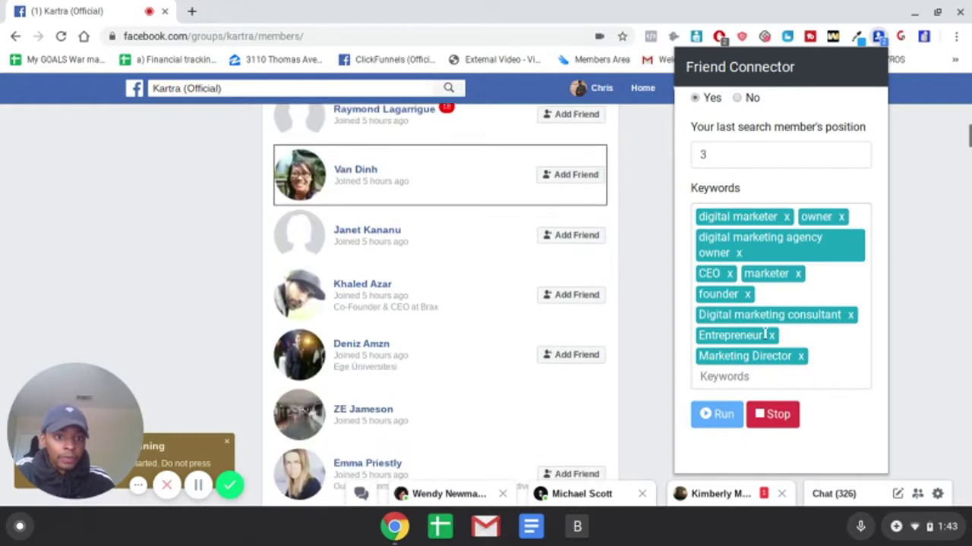
scroll(681, 296, "up", 1)
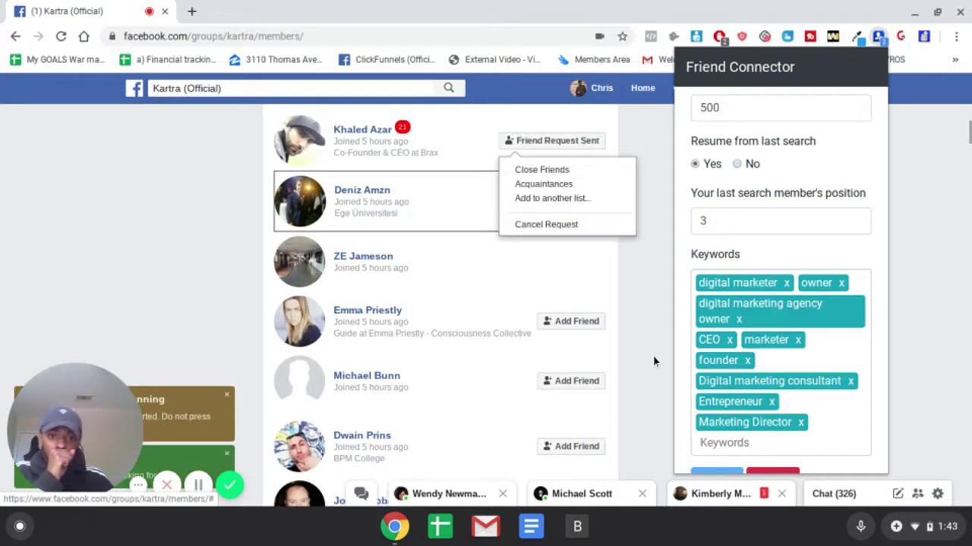
Stop the Friend Connector run and close the extension's window.
scroll(679, 380, "down", 1)
left_click(770, 454)
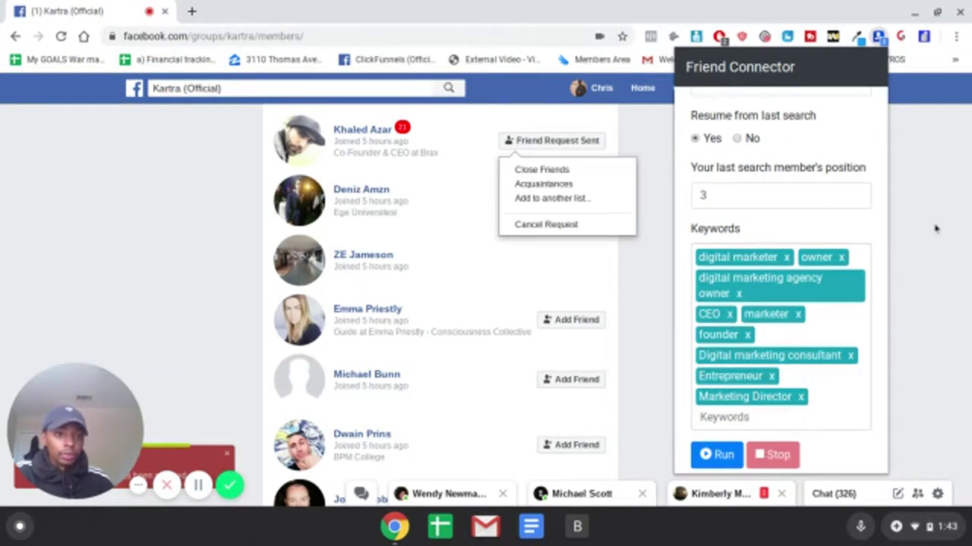
left_click(350, 171)
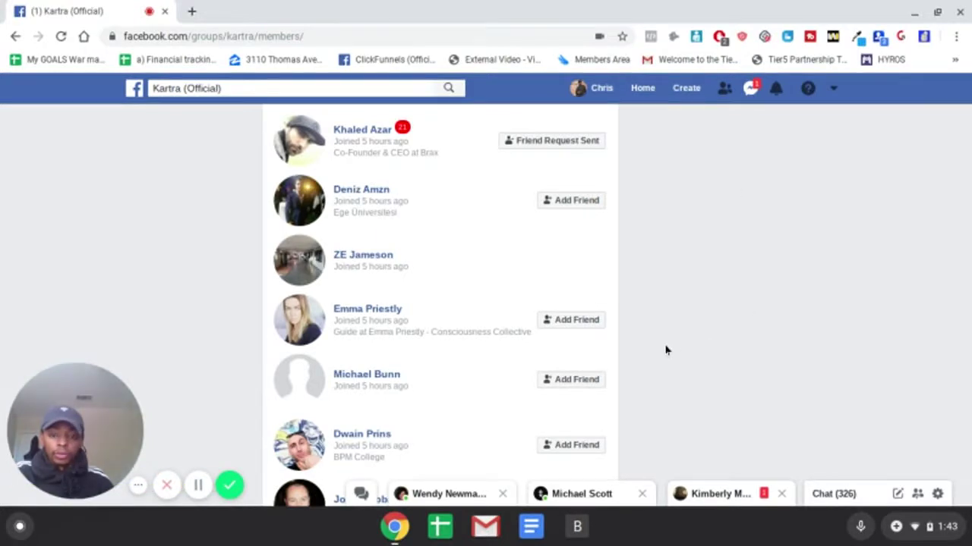
Check the position number of the last processed member and reopen Friend Connector at its last search position setting.
scroll(746, 257, "down", 1)
scroll(746, 257, "up", 1)
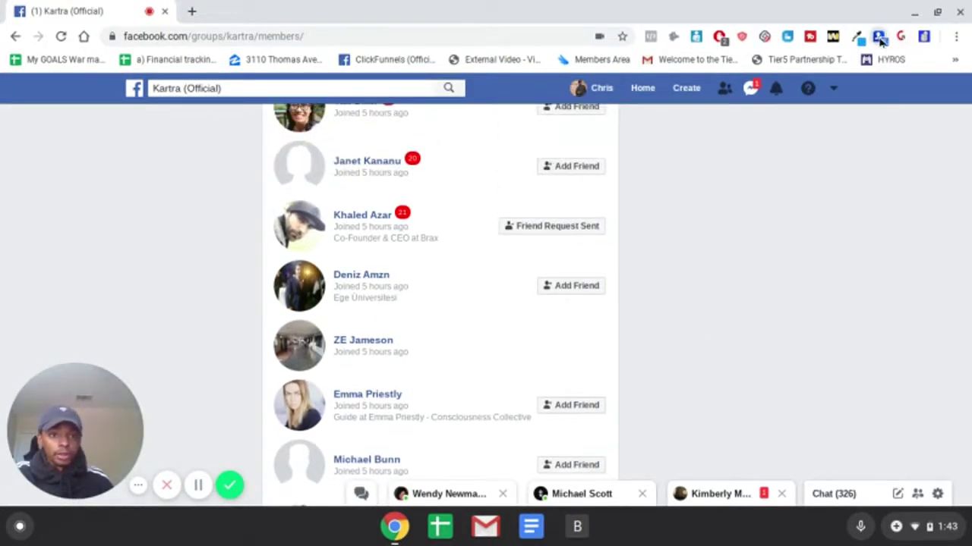
left_click(879, 36)
scroll(800, 304, "down", 3)
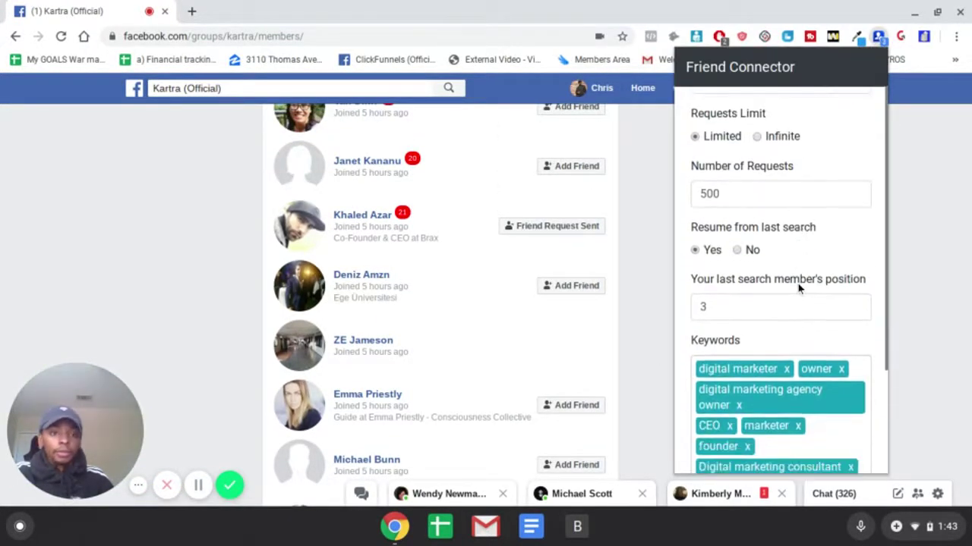